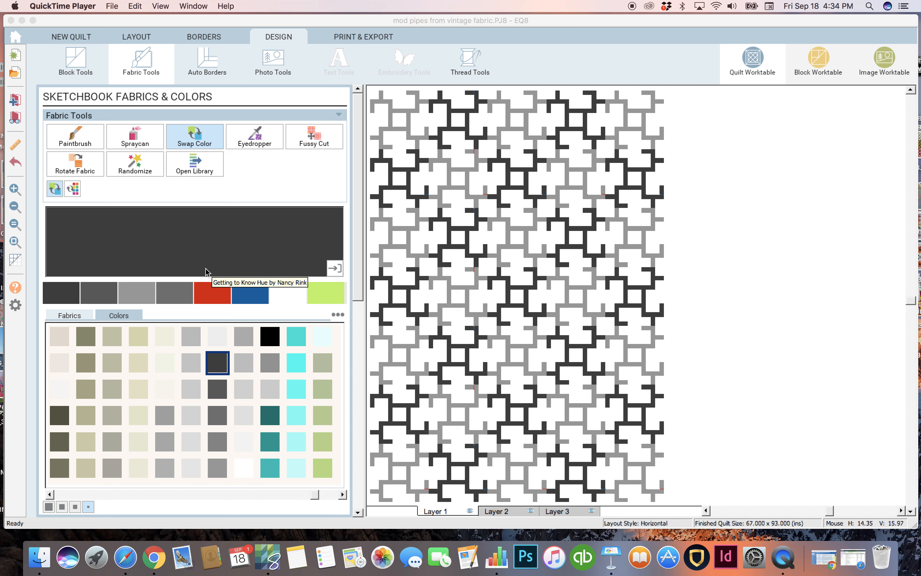
# Step: Swap the light gray pipe color throughout the quilt for hot pink (R:255 G:51 B:153)
pyautogui.moveTo(314, 493); pyautogui.dragTo(250, 504)
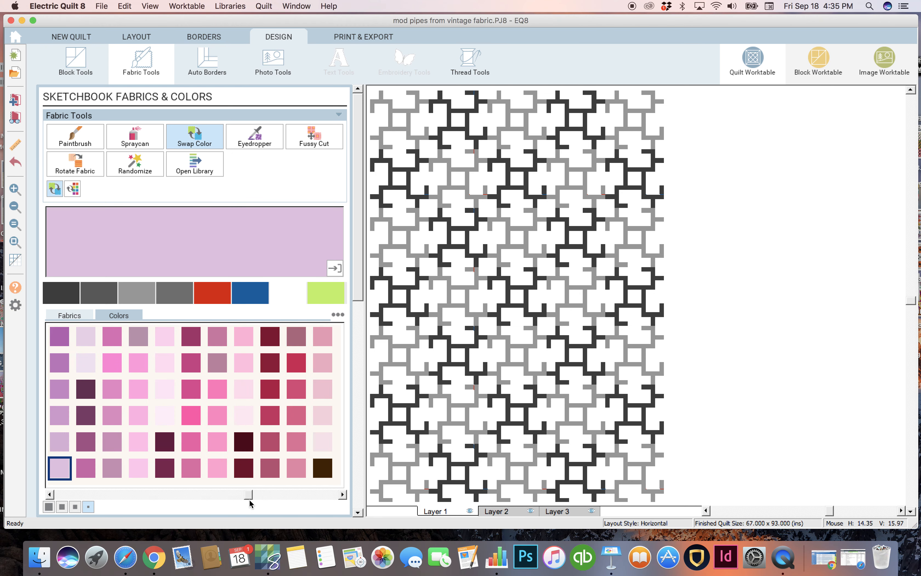
pyautogui.click(191, 413)
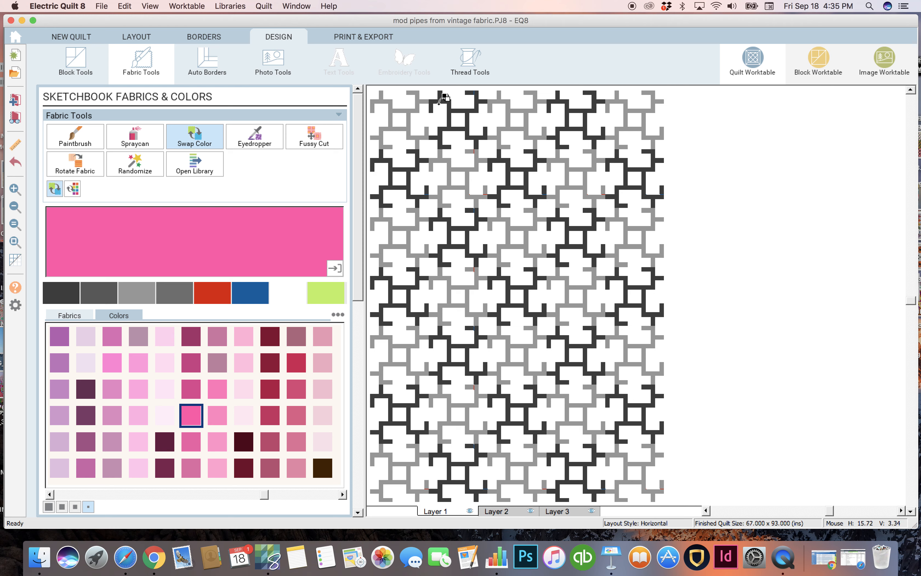
pyautogui.click(407, 108)
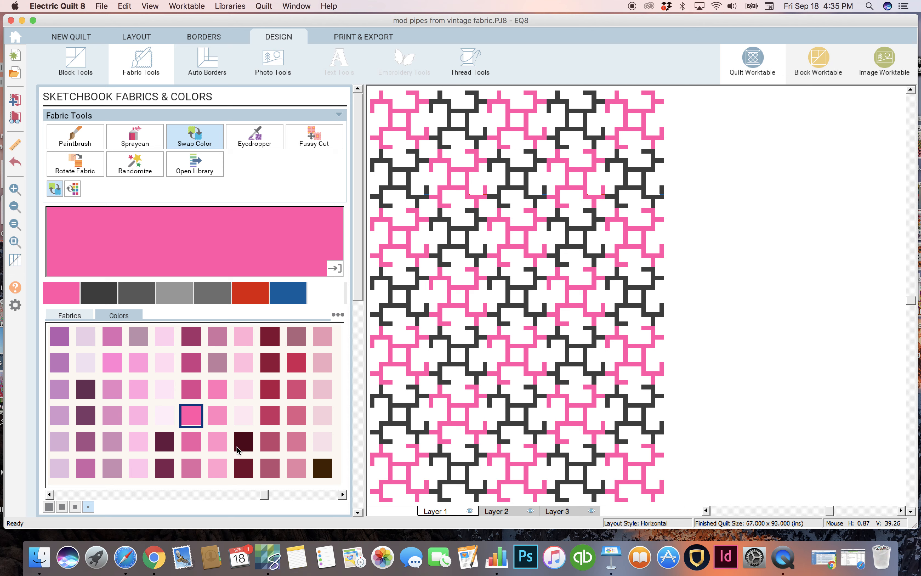
# Step: Swap the dark gray pipe color throughout the quilt for a medium teal
pyautogui.moveTo(264, 493); pyautogui.dragTo(159, 502)
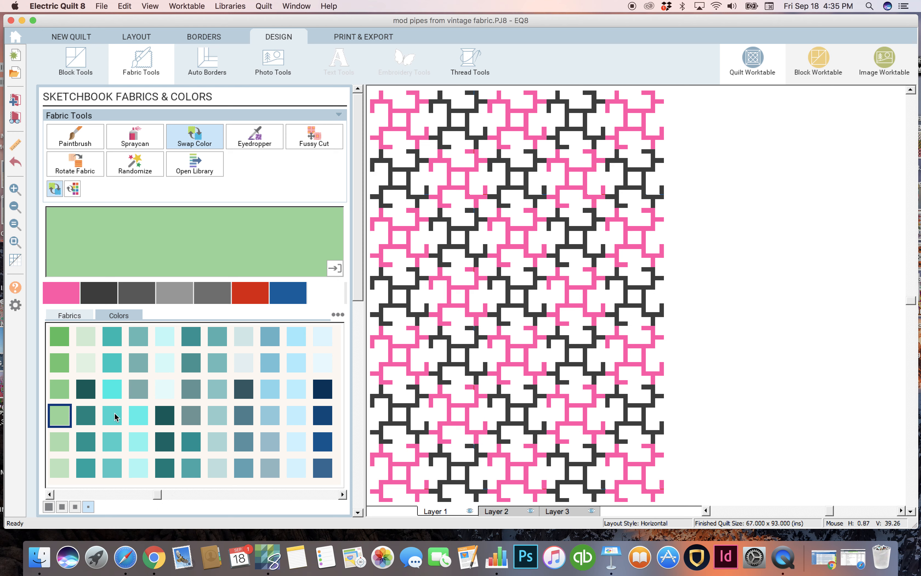
pyautogui.click(108, 417)
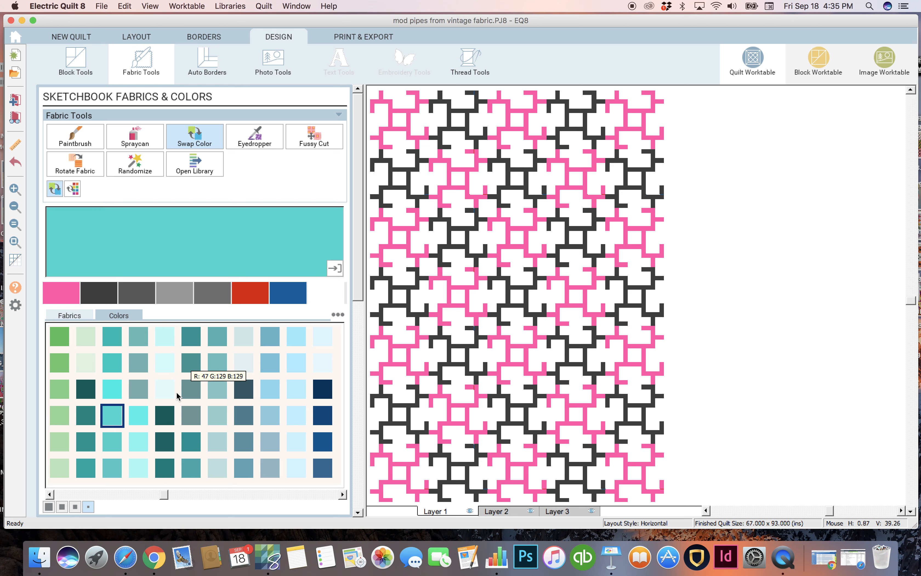
pyautogui.click(112, 363)
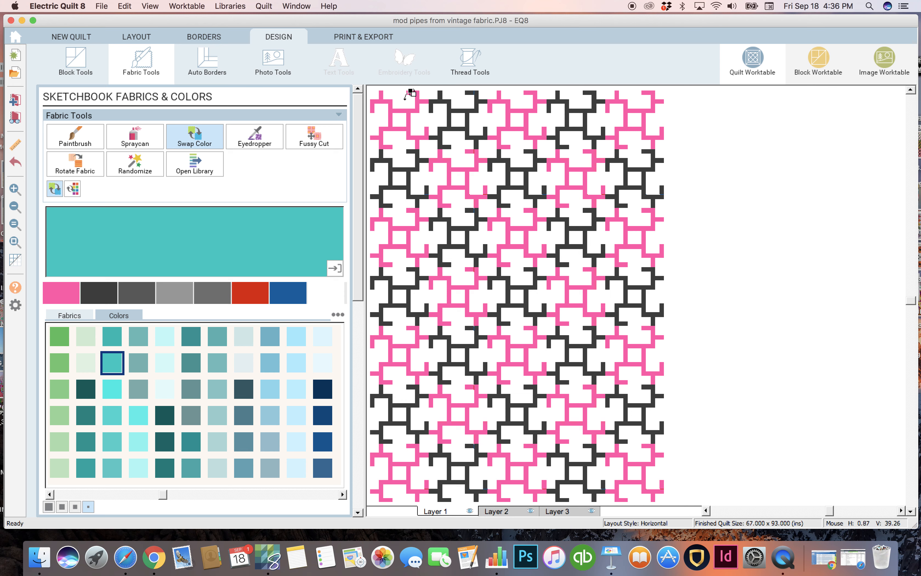
pyautogui.click(441, 92)
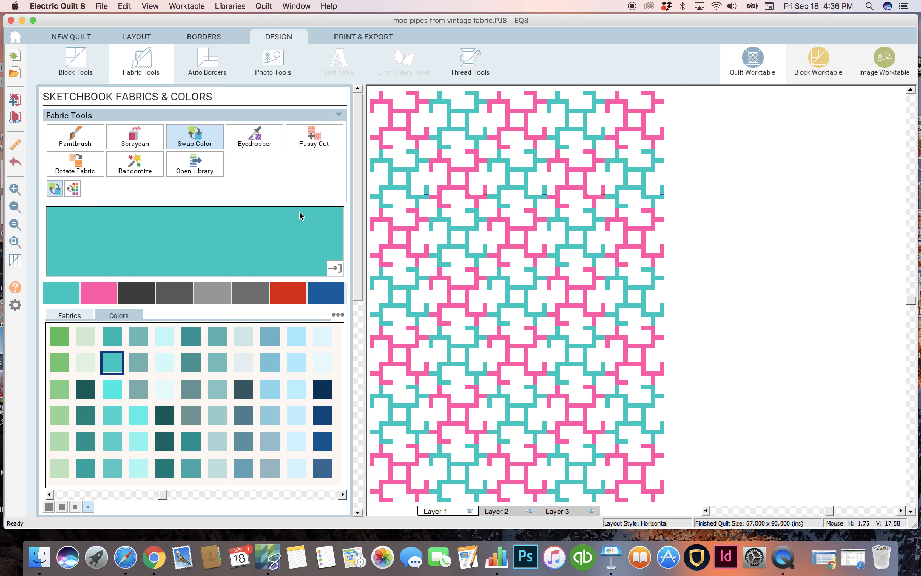
# Step: Spraycan light green (R:183 G:226 B:111) onto the backgrounds of the teal blocks at row/column 1/4, 3/2, 4/5, 6/1 and 7/4
pyautogui.moveTo(162, 493); pyautogui.dragTo(125, 497)
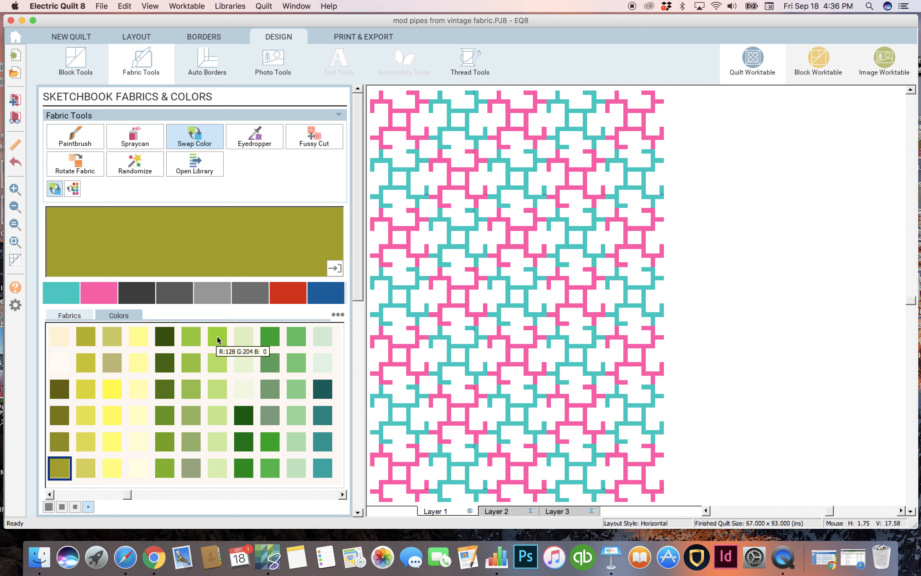
pyautogui.click(218, 389)
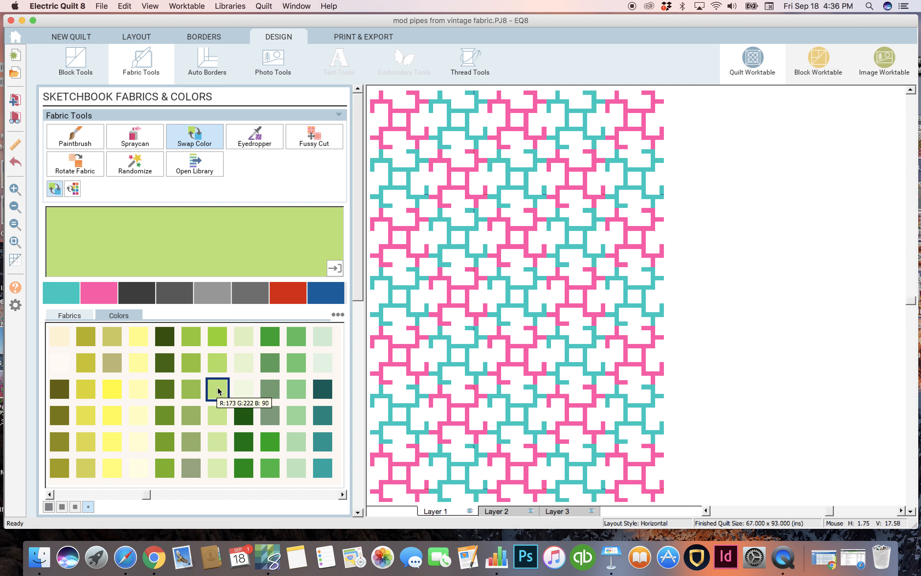
pyautogui.click(219, 415)
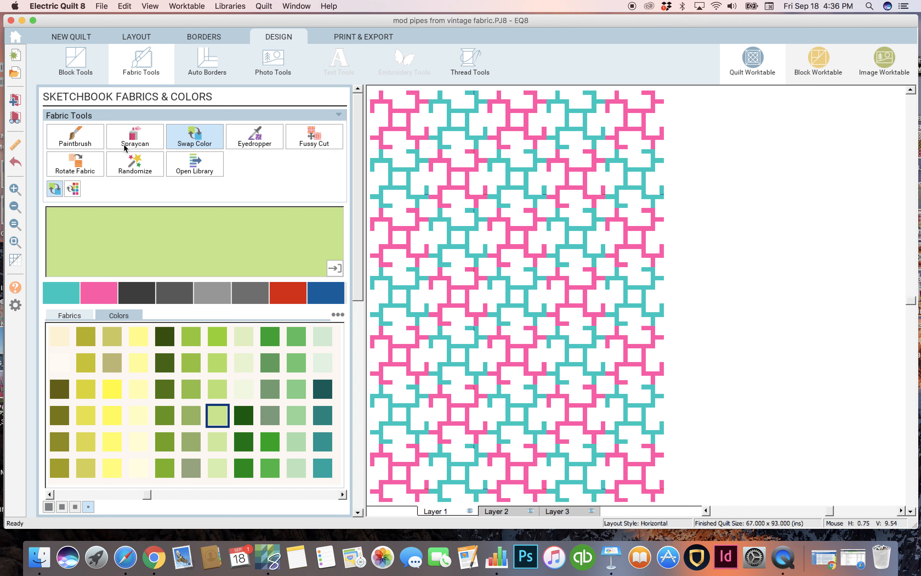
pyautogui.click(134, 137)
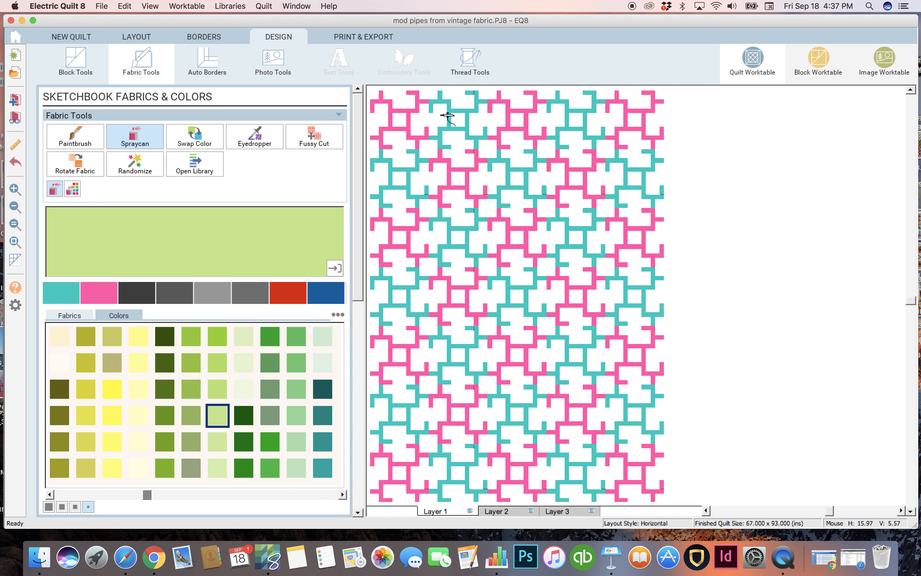
pyautogui.click(584, 102)
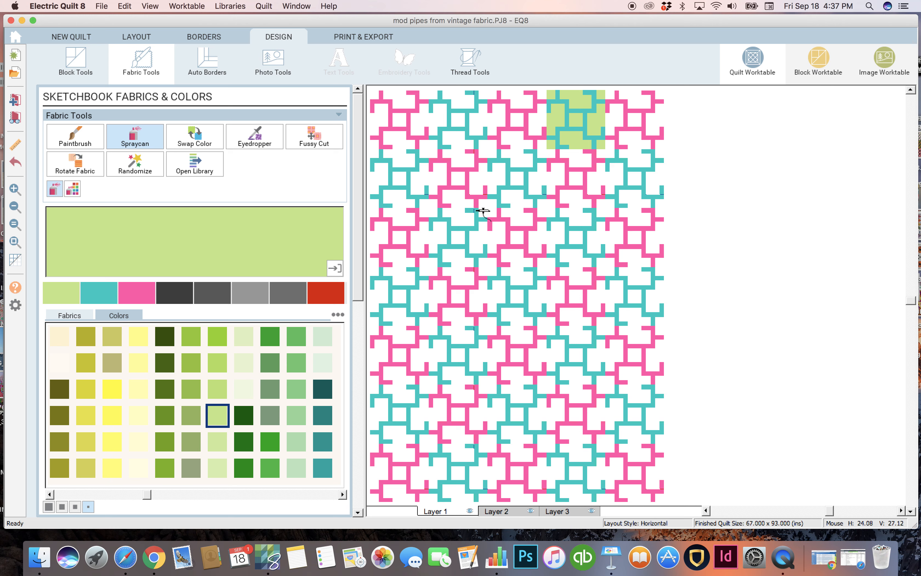
pyautogui.click(462, 223)
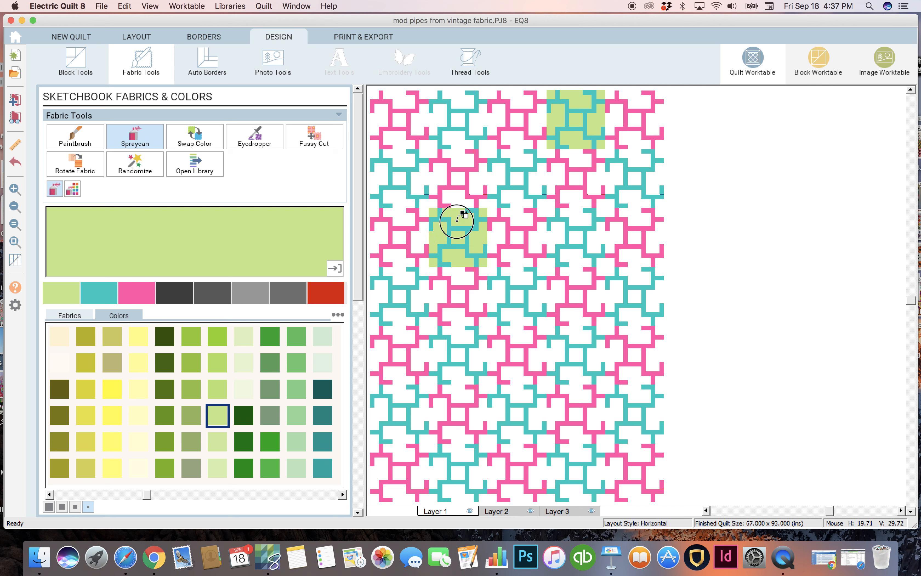
pyautogui.click(635, 293)
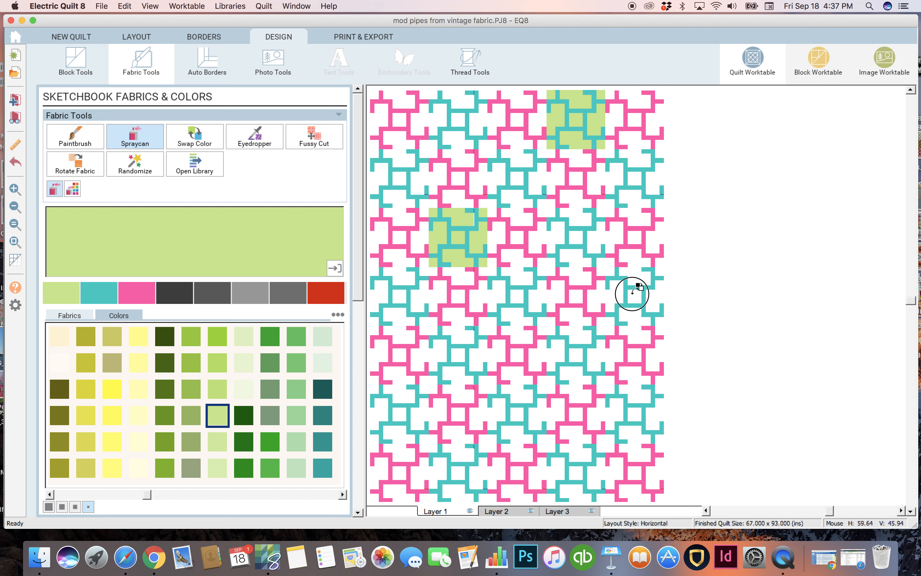
pyautogui.click(404, 416)
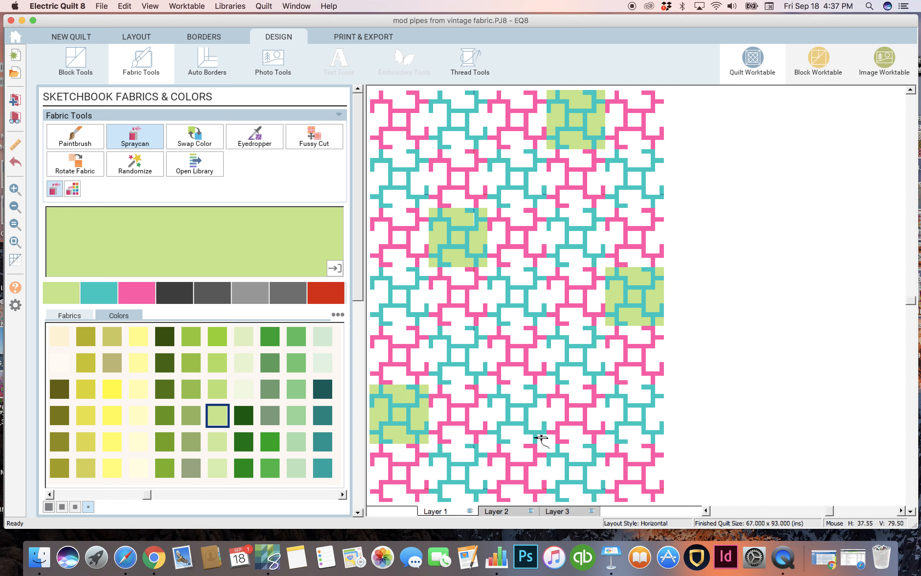
pyautogui.click(578, 473)
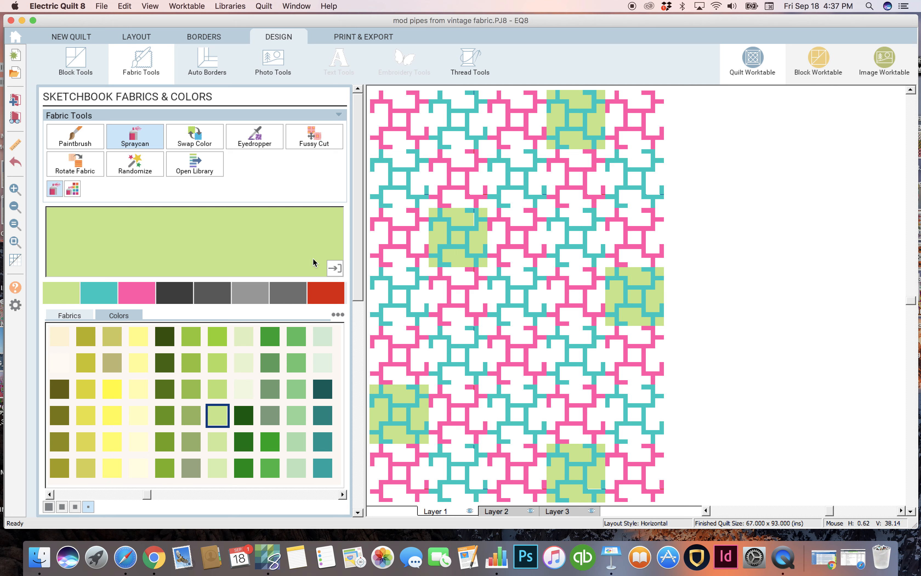
# Step: Set the quilt's first Long Horizontal border to a width of 2.500 on all four sides
pyautogui.click(13, 209)
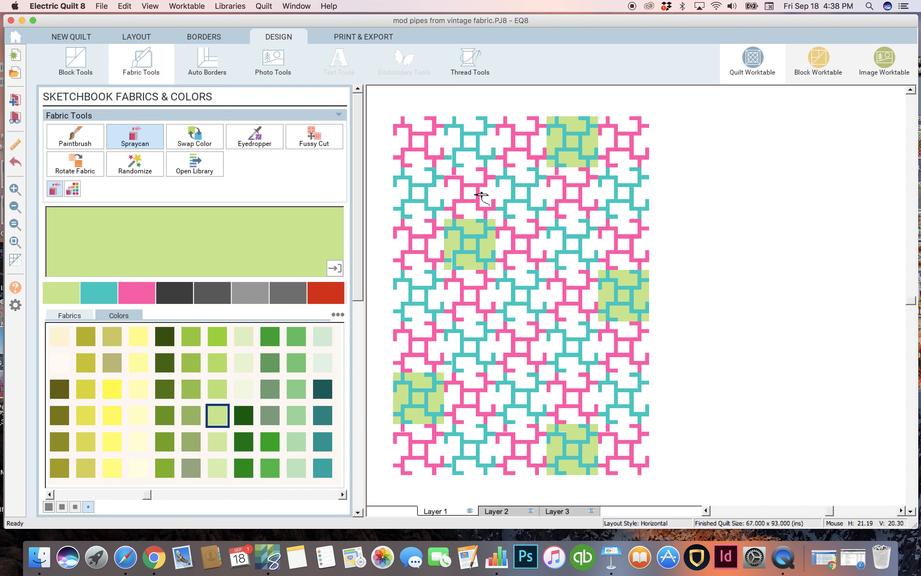
pyautogui.click(197, 36)
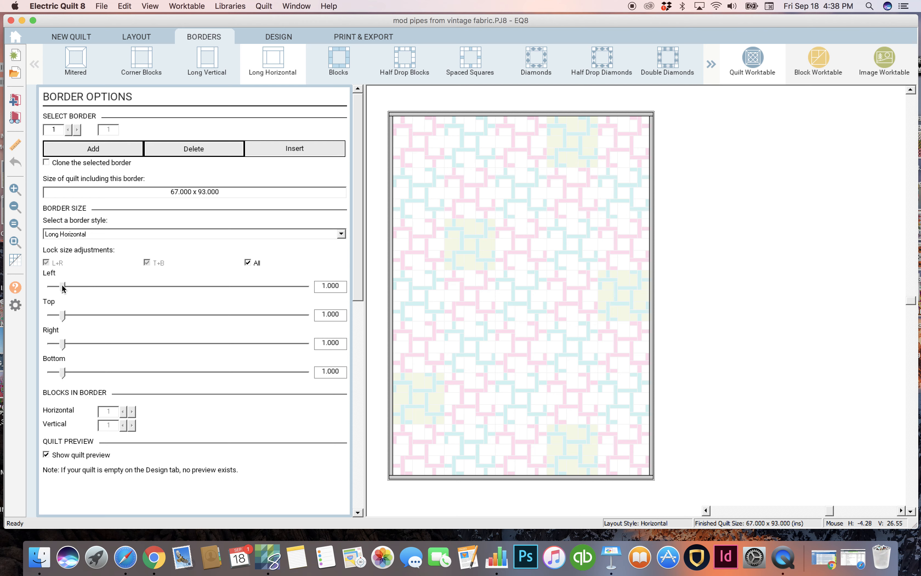
pyautogui.moveTo(62, 286); pyautogui.dragTo(76, 287)
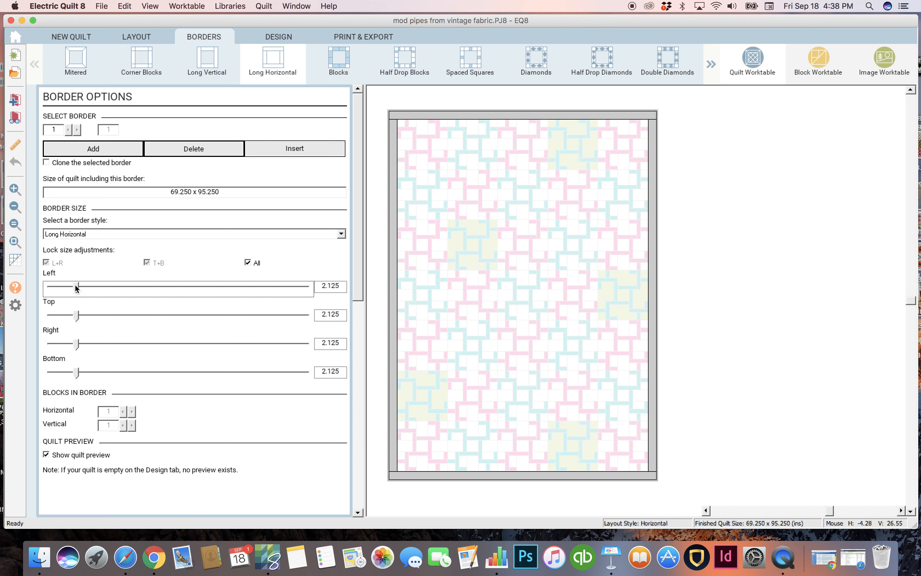
pyautogui.click(68, 287)
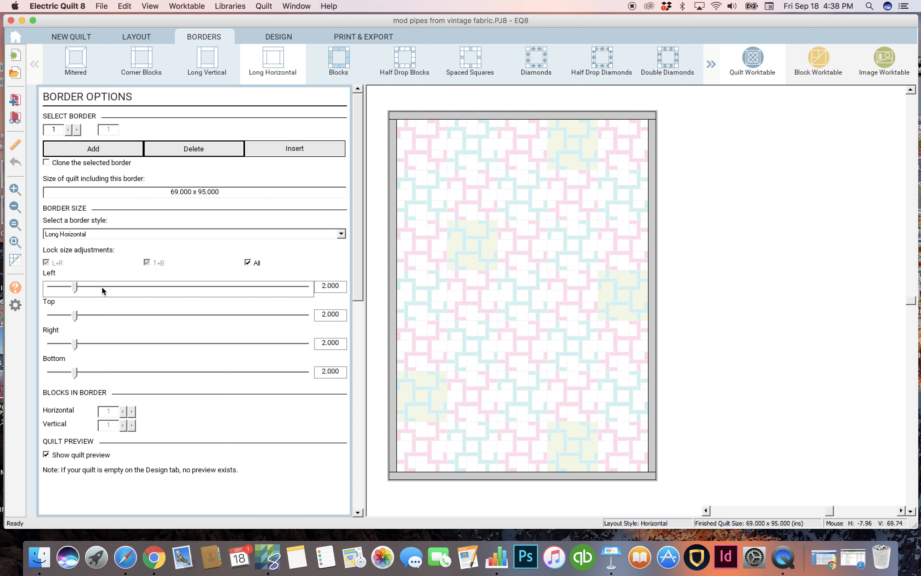
pyautogui.moveTo(75, 286); pyautogui.dragTo(82, 290)
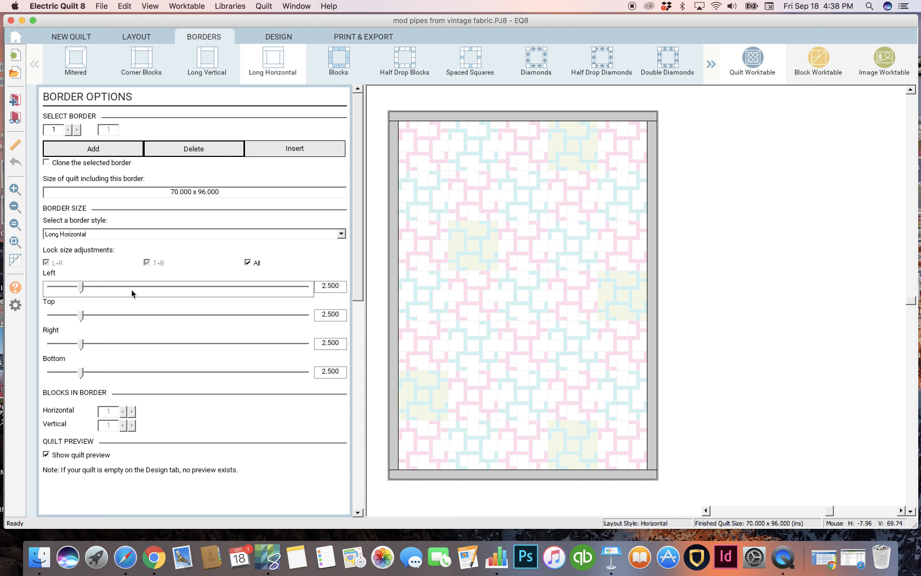
# Step: Try widening the first border to 3.250 in small increments, and bring it back to 2.500 on all sides
pyautogui.click(113, 286)
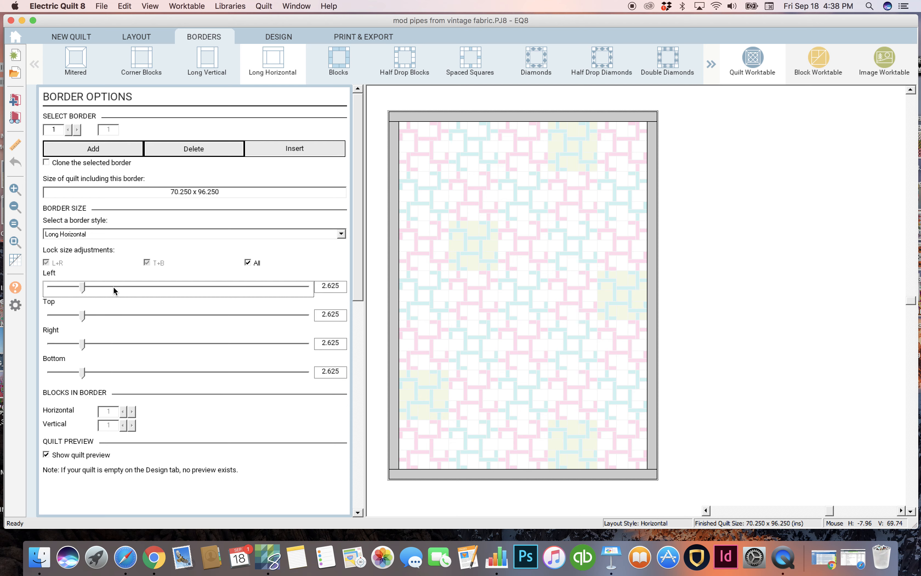
pyautogui.click(113, 287)
pyautogui.click(113, 286)
pyautogui.click(113, 286)
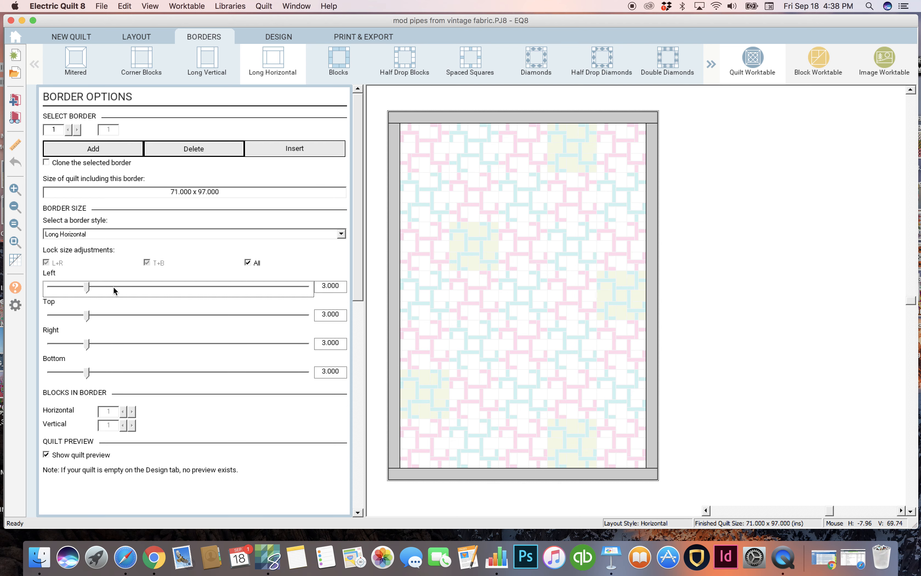
pyautogui.click(112, 286)
pyautogui.click(114, 288)
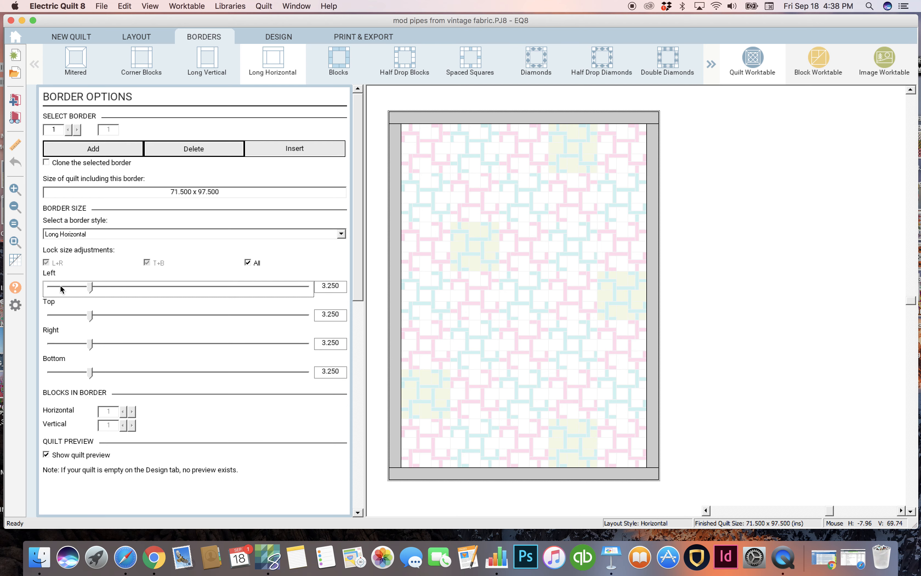
pyautogui.click(60, 287)
pyautogui.click(60, 287)
pyautogui.click(60, 287)
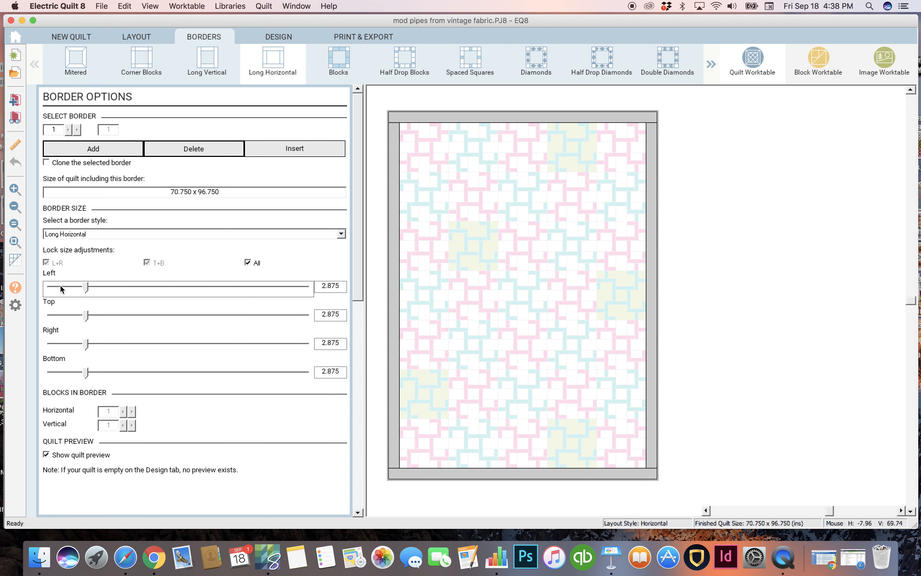
pyautogui.click(60, 288)
pyautogui.click(60, 288)
pyautogui.click(61, 288)
pyautogui.click(60, 287)
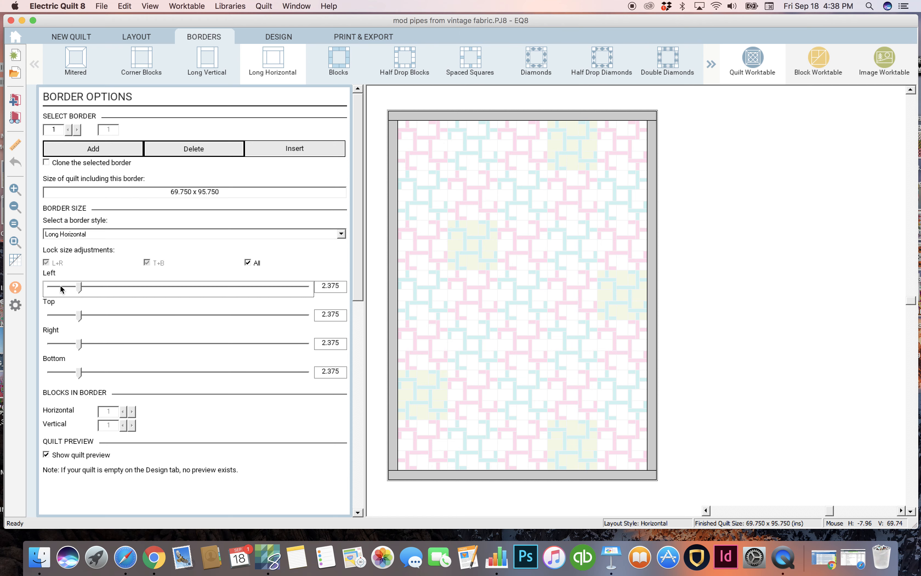
pyautogui.click(105, 287)
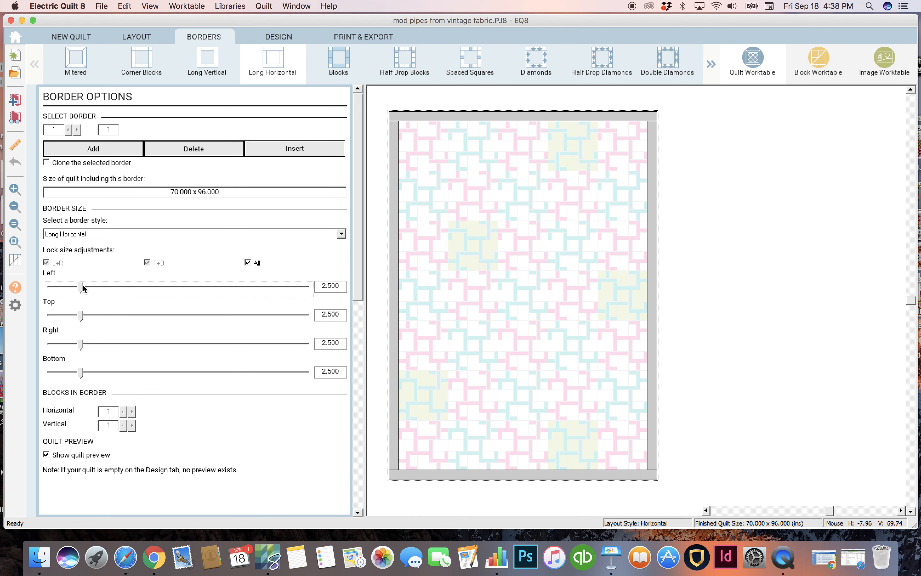
pyautogui.moveTo(83, 288)
pyautogui.mouseDown()
pyautogui.moveTo(119, 288)
pyautogui.moveTo(81, 288)
pyautogui.mouseUp()
# Step: Add a second border outside the first, 0.625 wide on all sides, and return to coloring the quilt
pyautogui.click(93, 149)
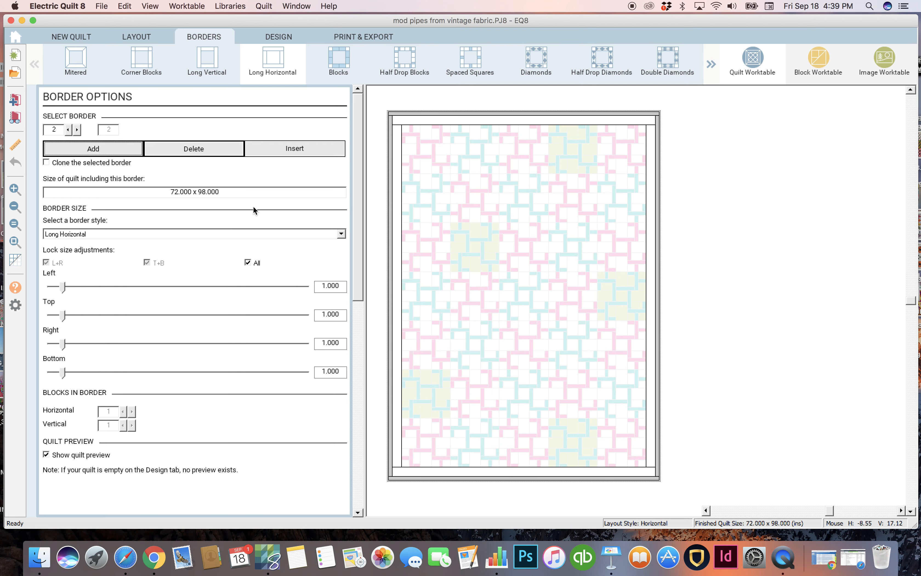
pyautogui.click(278, 36)
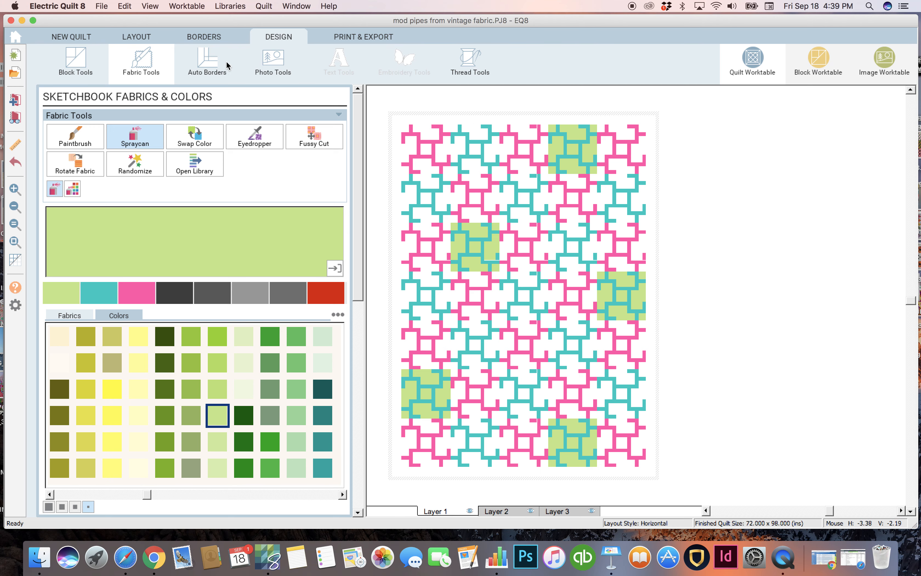
pyautogui.click(197, 37)
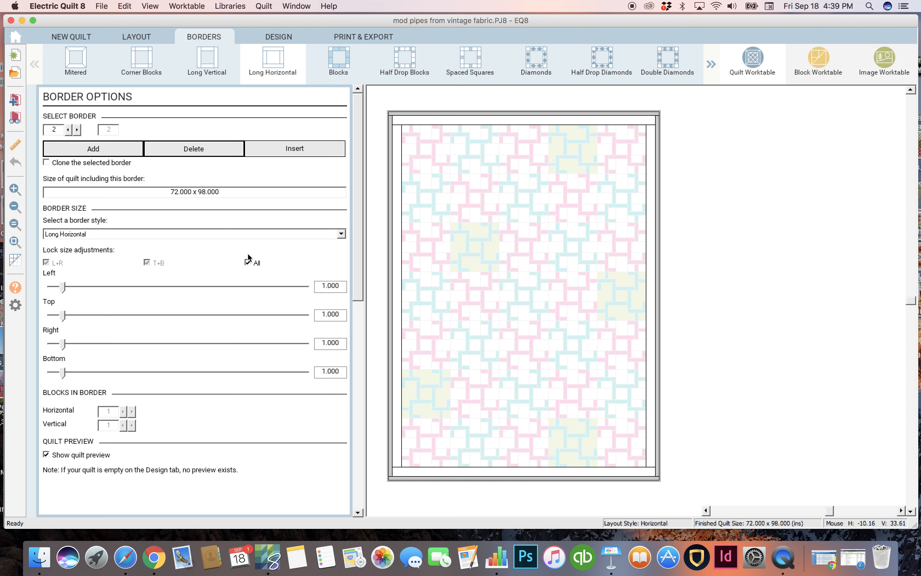
pyautogui.click(53, 290)
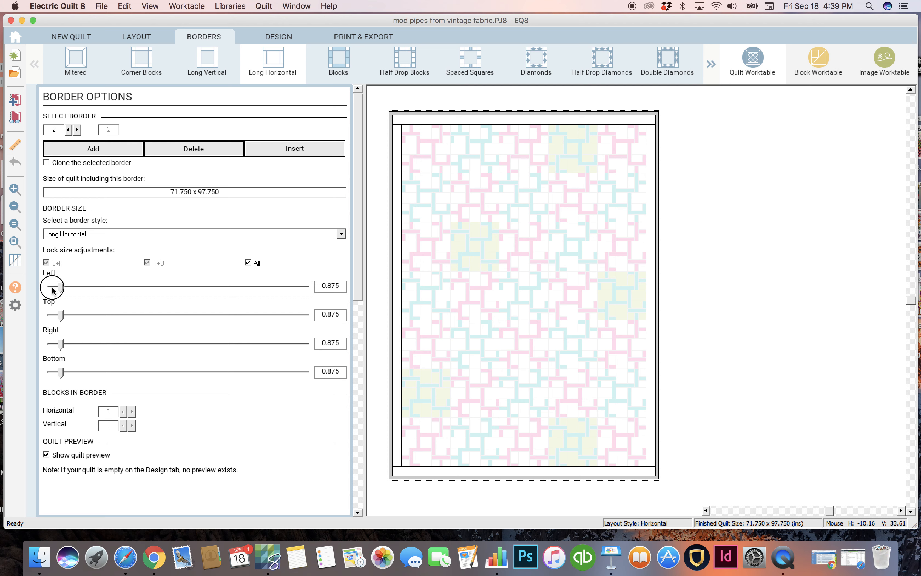
pyautogui.click(52, 286)
pyautogui.click(52, 286)
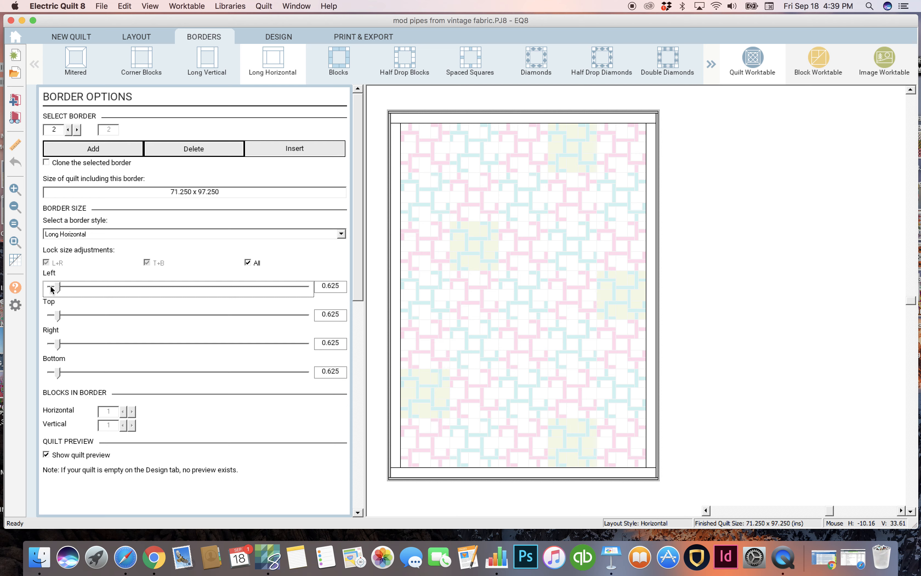
pyautogui.click(279, 37)
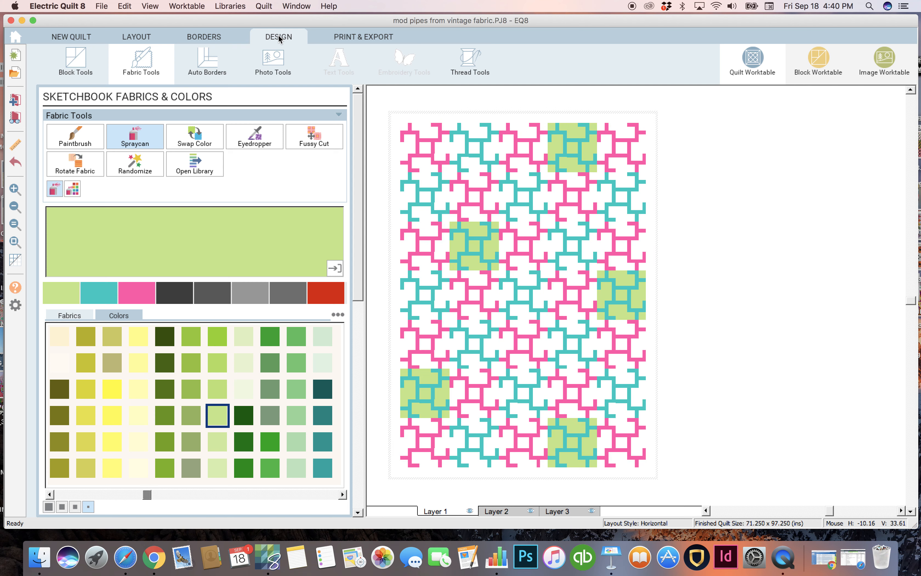
pyautogui.click(205, 39)
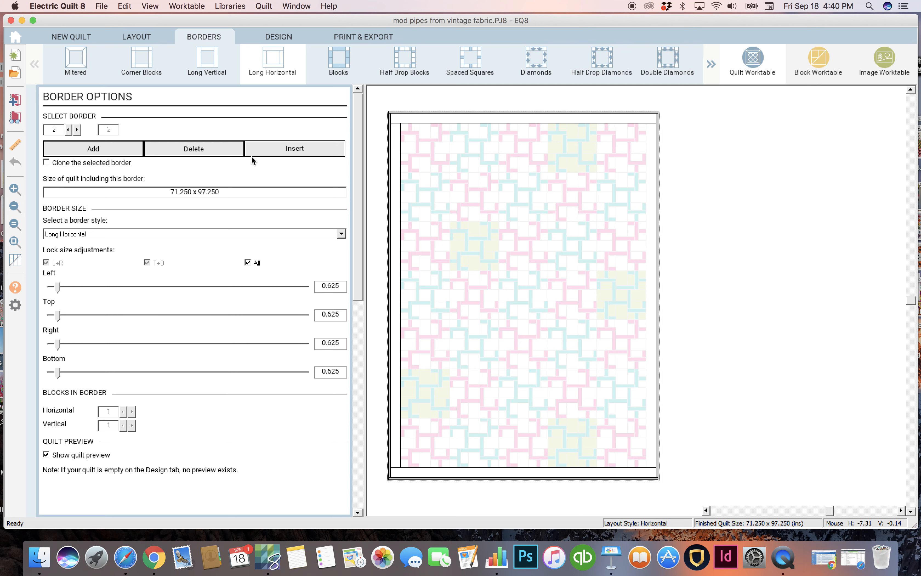
pyautogui.click(277, 38)
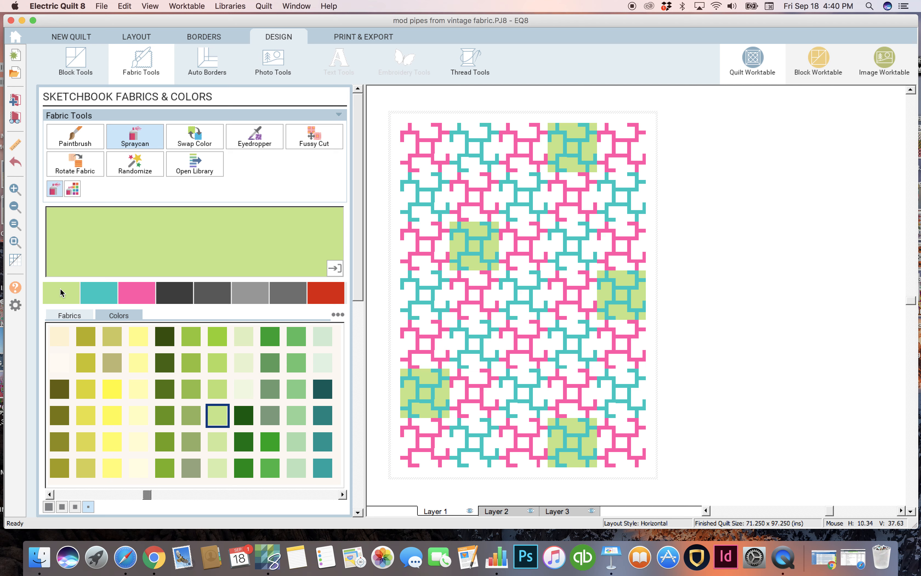
# Step: Spraycan the recently used teal onto all four sides of the quilt's thin outer border
pyautogui.click(99, 295)
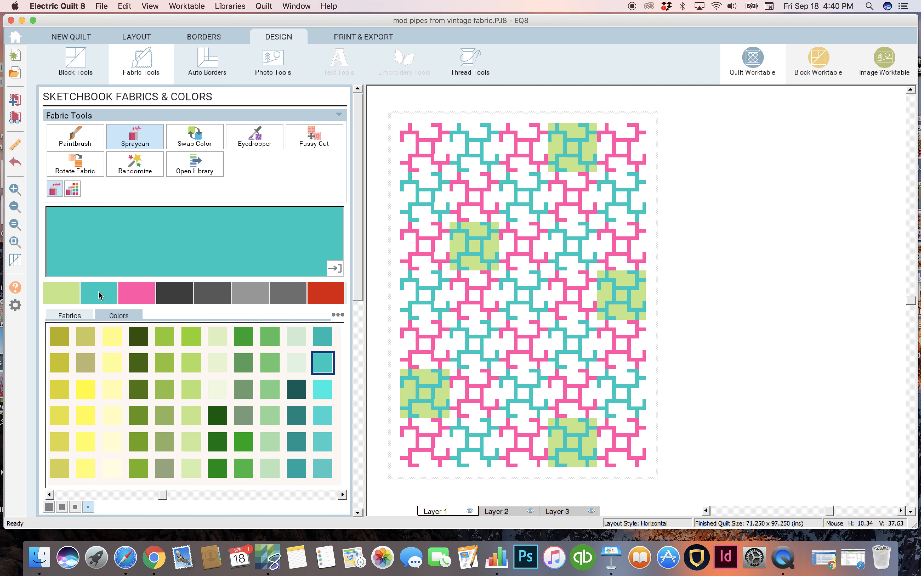
pyautogui.click(420, 113)
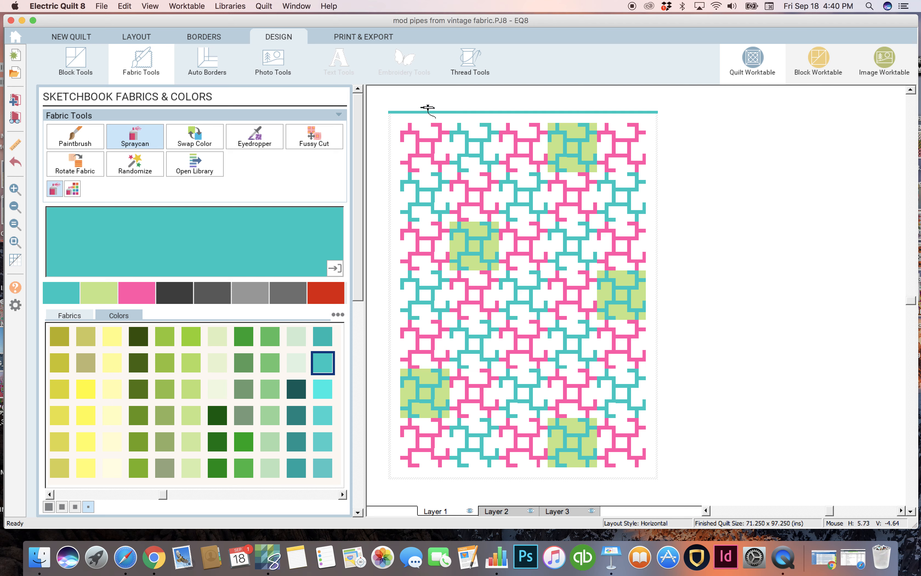
pyautogui.click(392, 138)
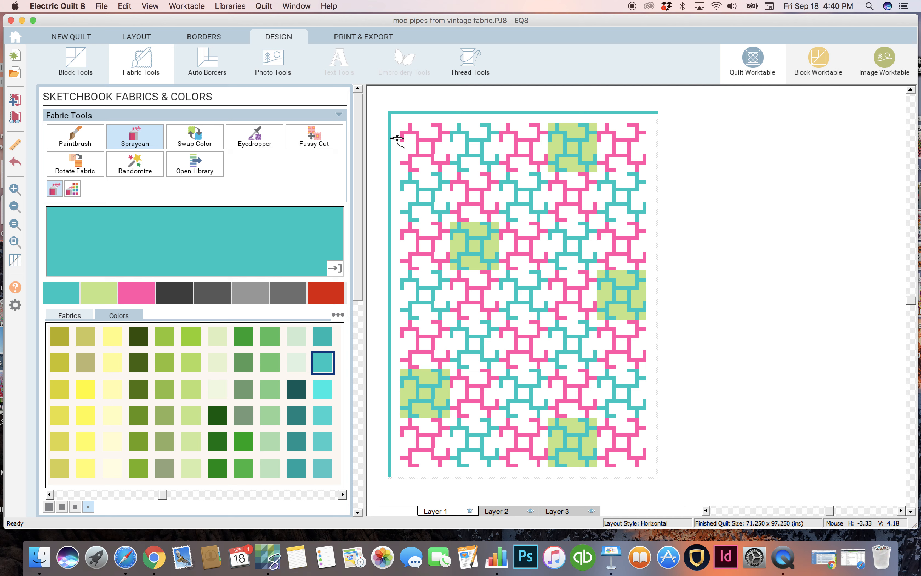
pyautogui.click(491, 477)
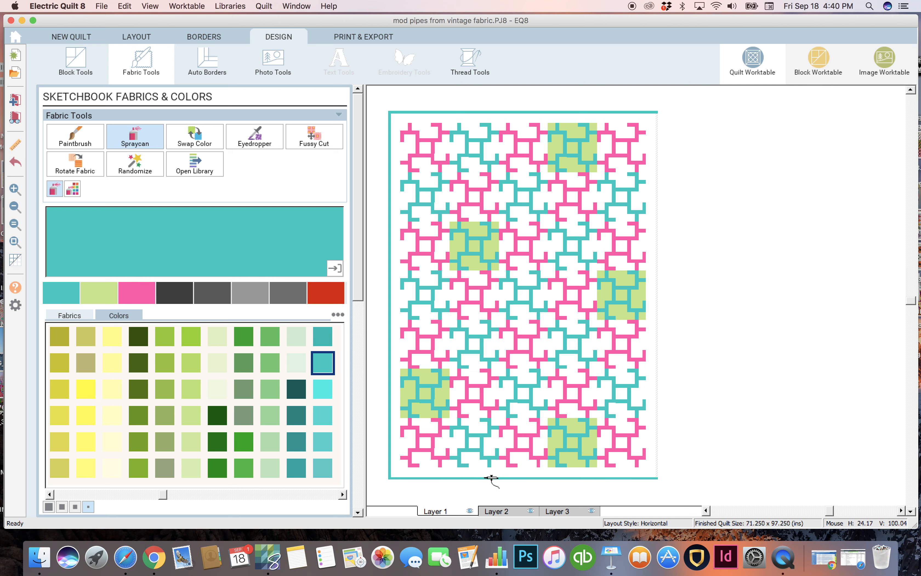
pyautogui.click(658, 395)
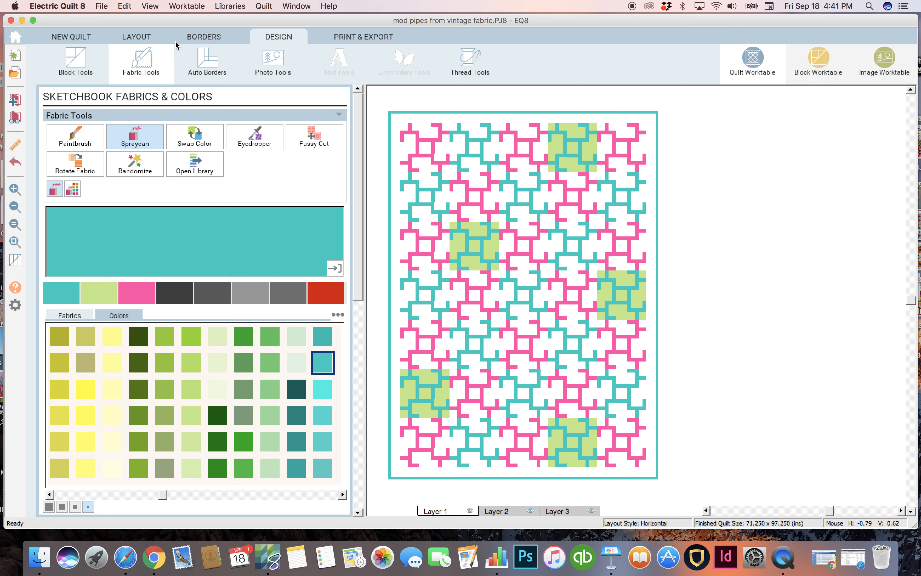
# Step: Set the first, inner border to a width of 3.000 on all sides, and return to coloring the quilt
pyautogui.click(204, 39)
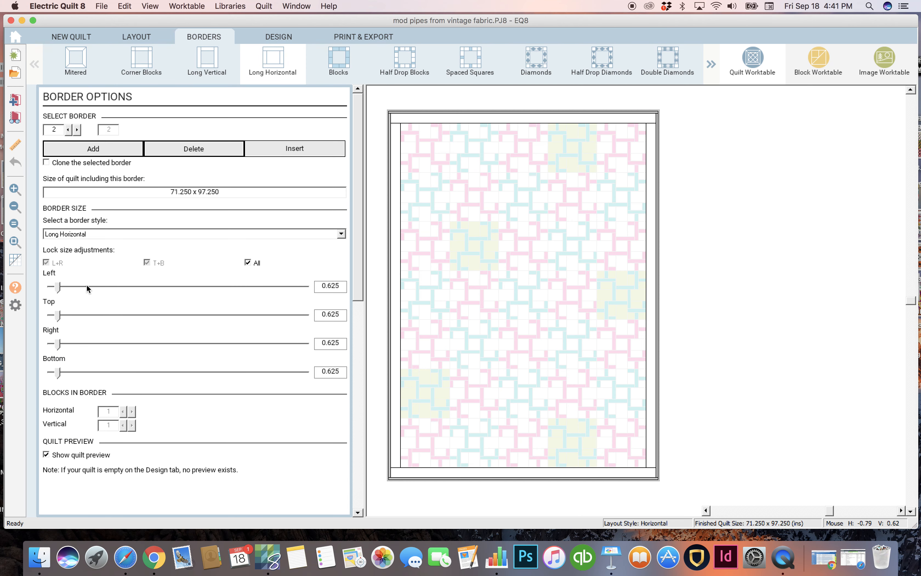
pyautogui.click(398, 178)
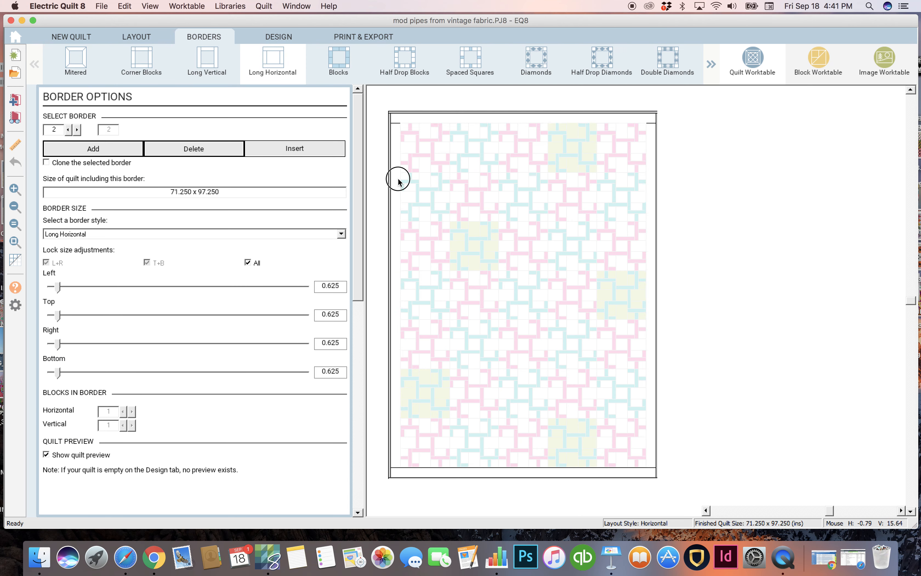
pyautogui.click(125, 286)
pyautogui.click(125, 286)
pyautogui.click(125, 287)
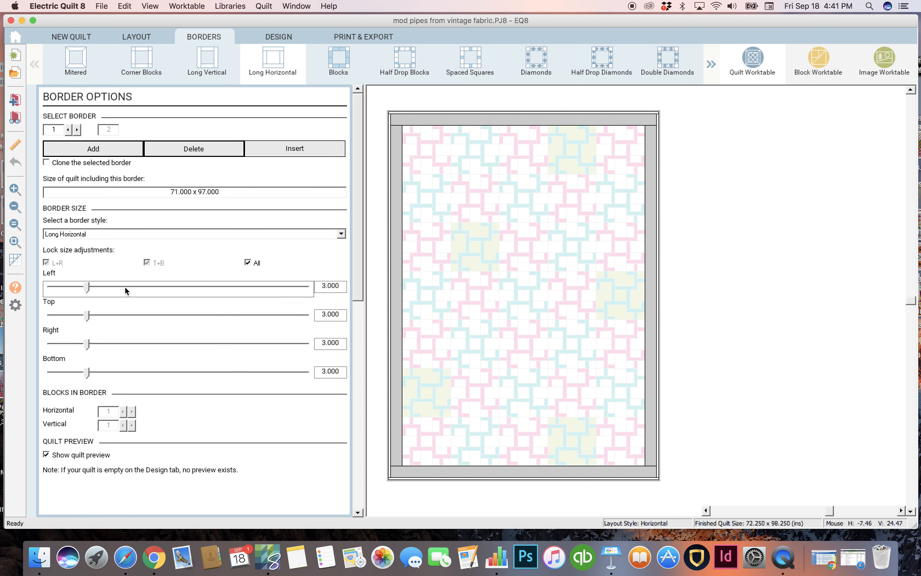
pyautogui.click(278, 36)
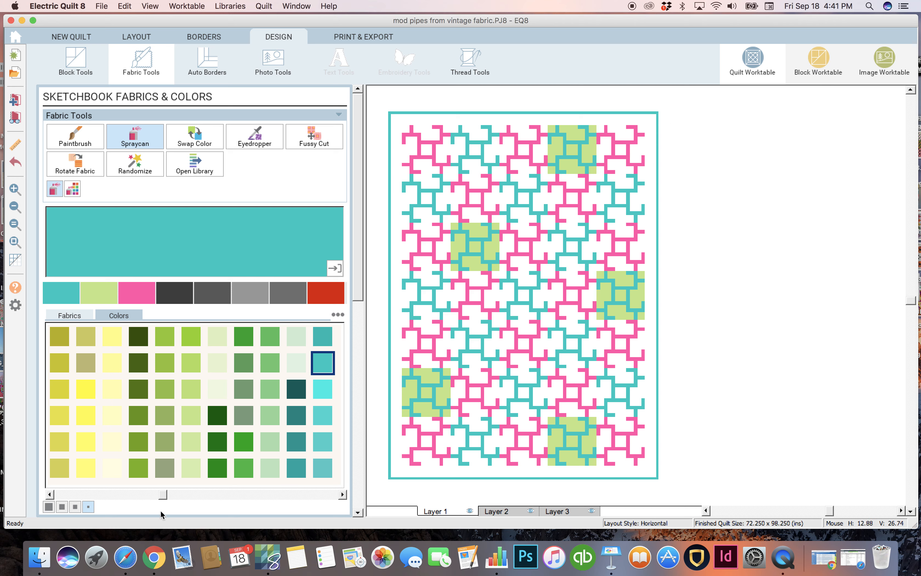
# Step: Swap the teal throughout the quilt's pipes and outer border for a dark blue from the color palette
pyautogui.moveTo(164, 495); pyautogui.dragTo(214, 495)
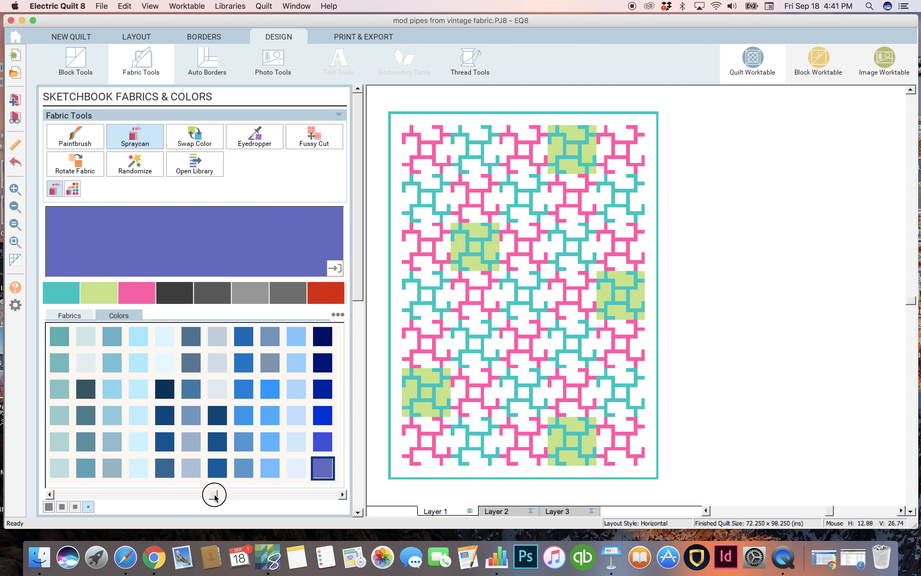
pyautogui.click(215, 470)
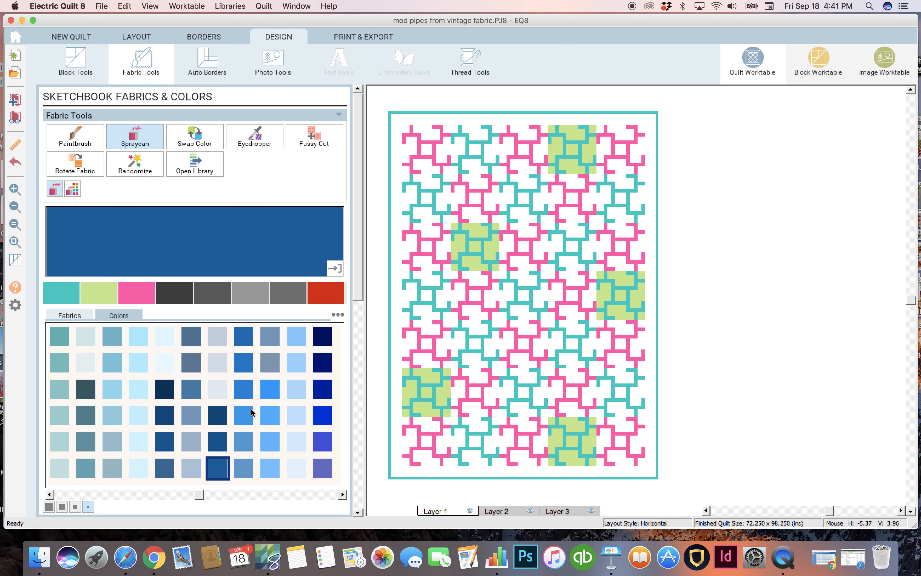
pyautogui.click(215, 439)
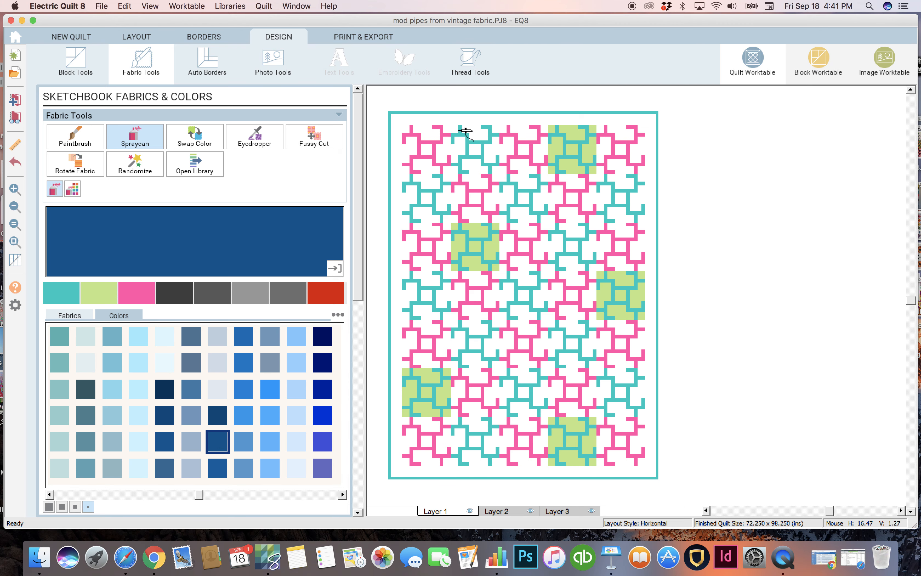
pyautogui.click(195, 142)
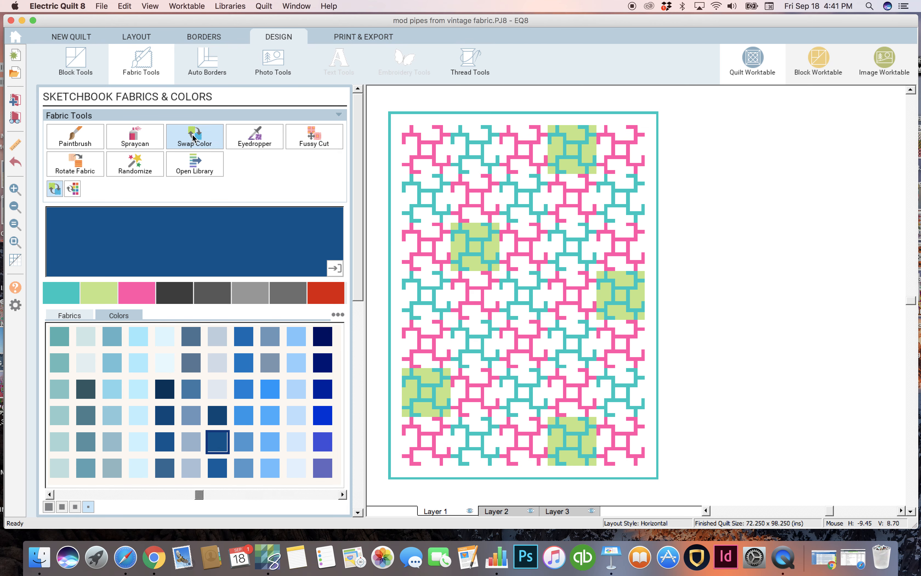
pyautogui.click(462, 125)
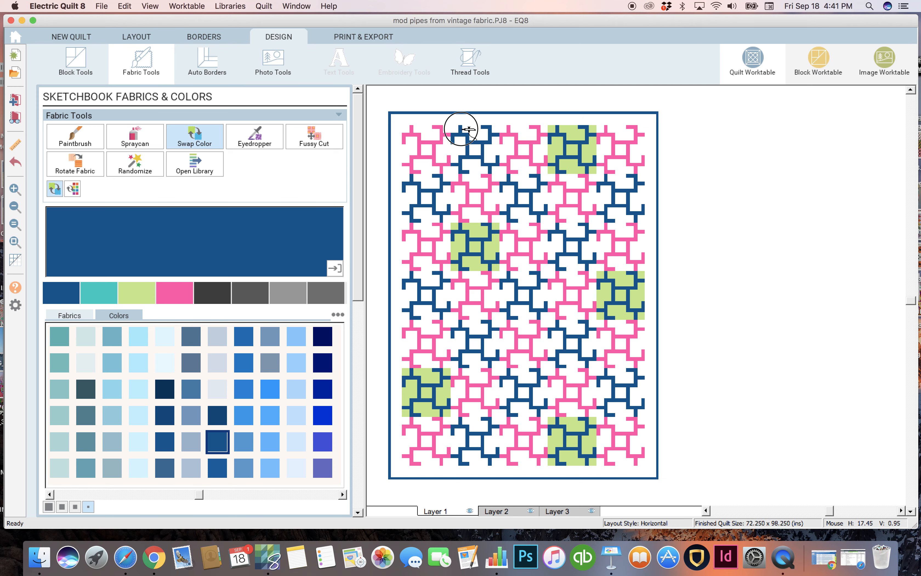